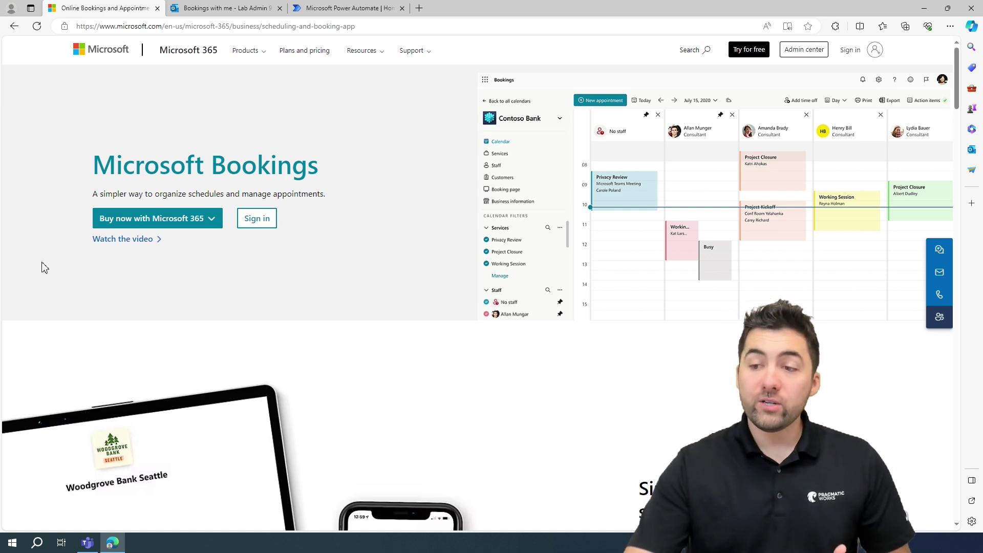
Sign in to Bookings, go to your personal booking page, and start a new public meeting type.
scroll(325, 257, down, 5)
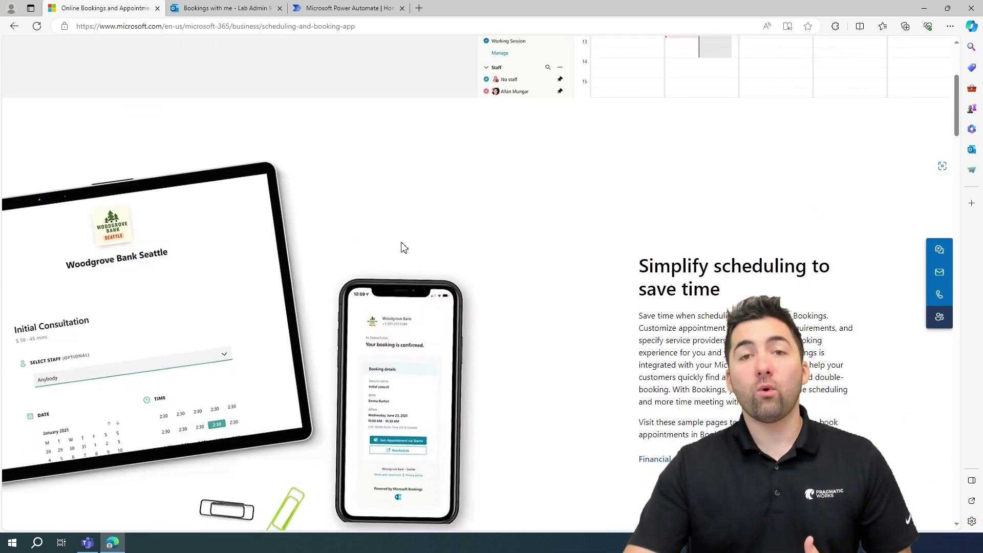
scroll(404, 247, down, 2)
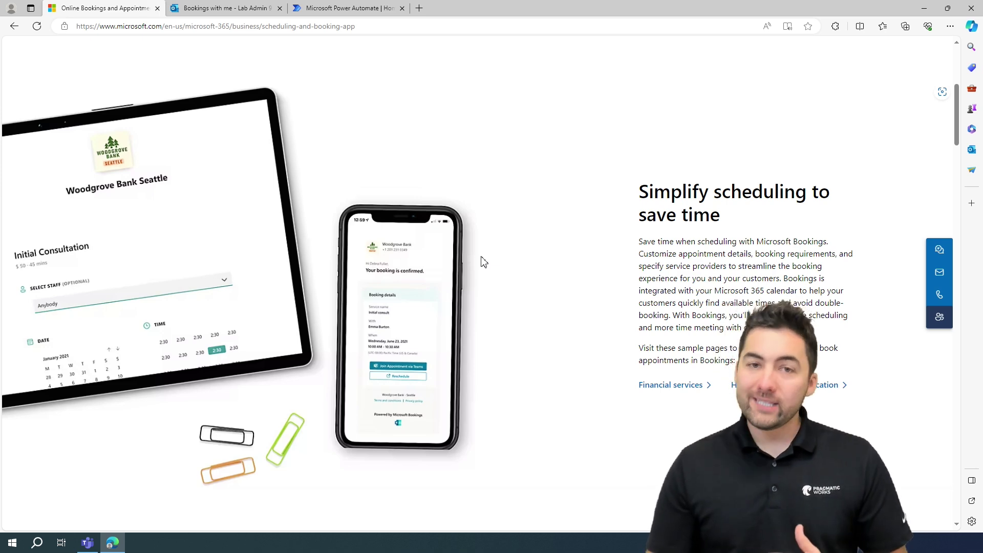
scroll(546, 243, down, 6)
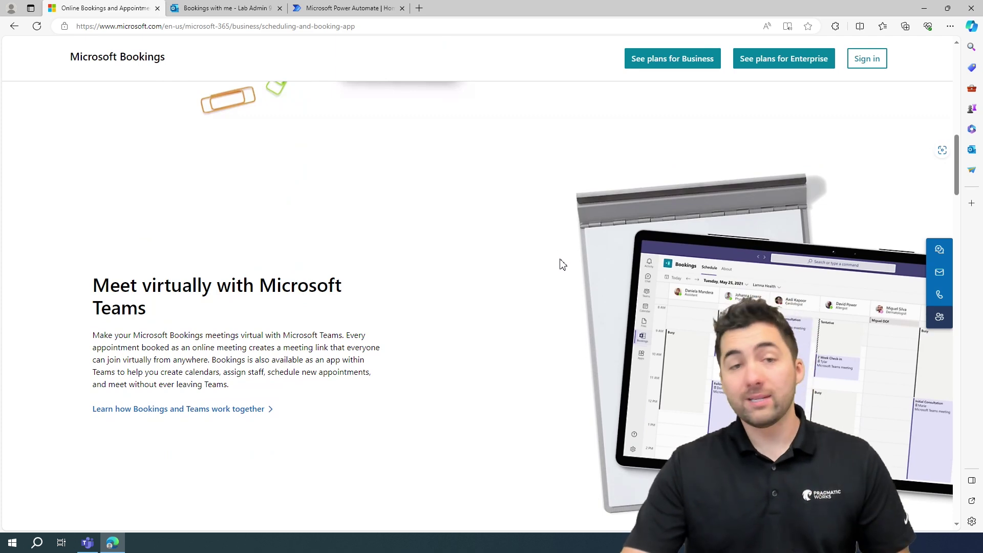
scroll(562, 264, down, 10)
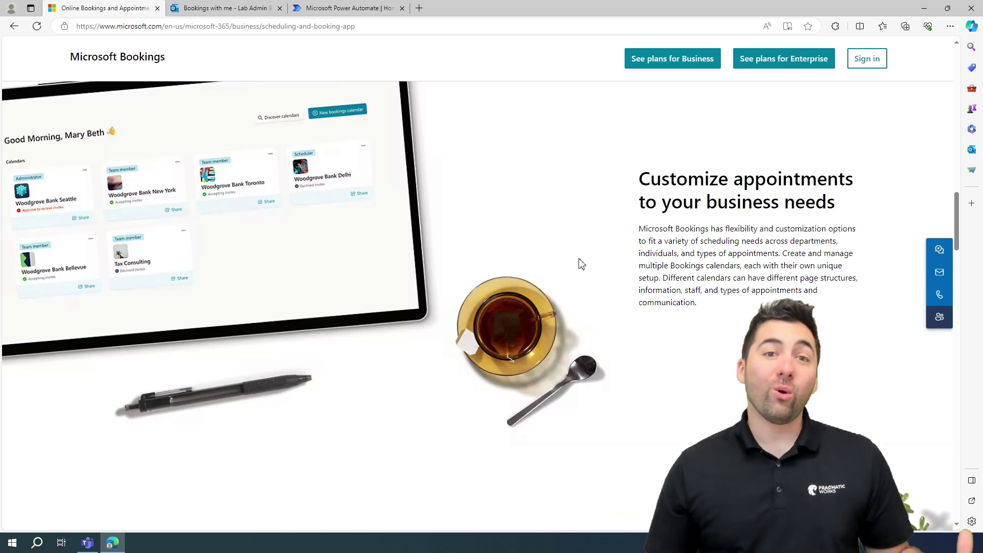
scroll(582, 263, up, 15)
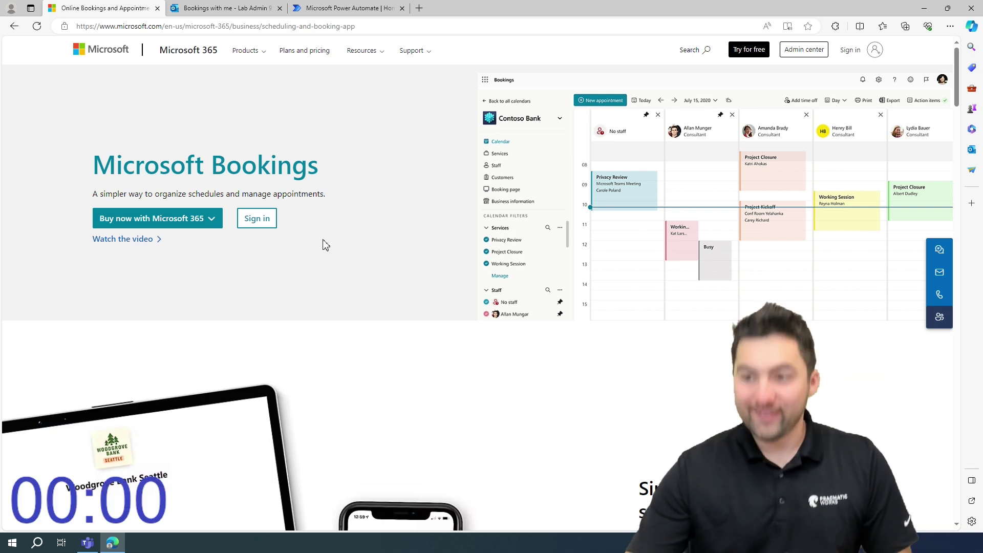
click(274, 228)
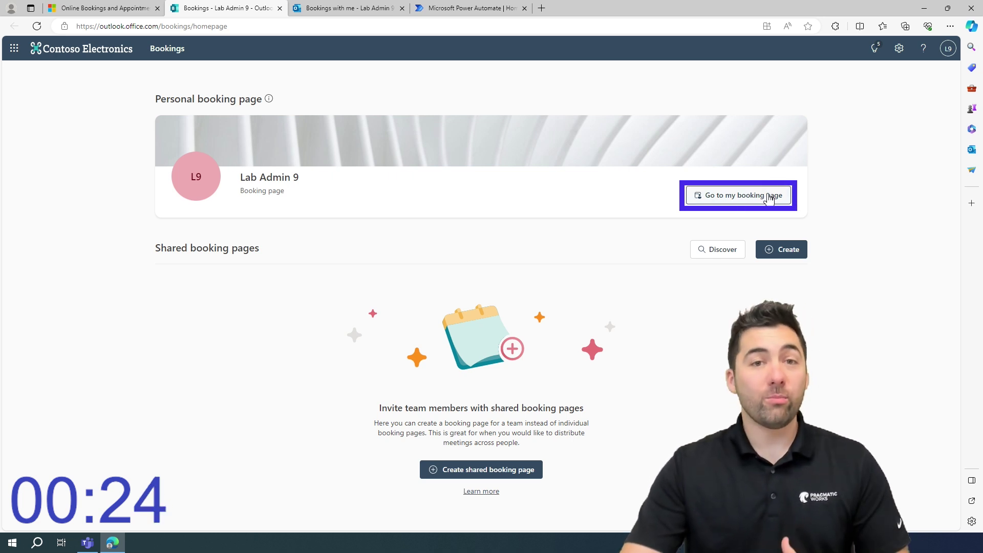
click(769, 197)
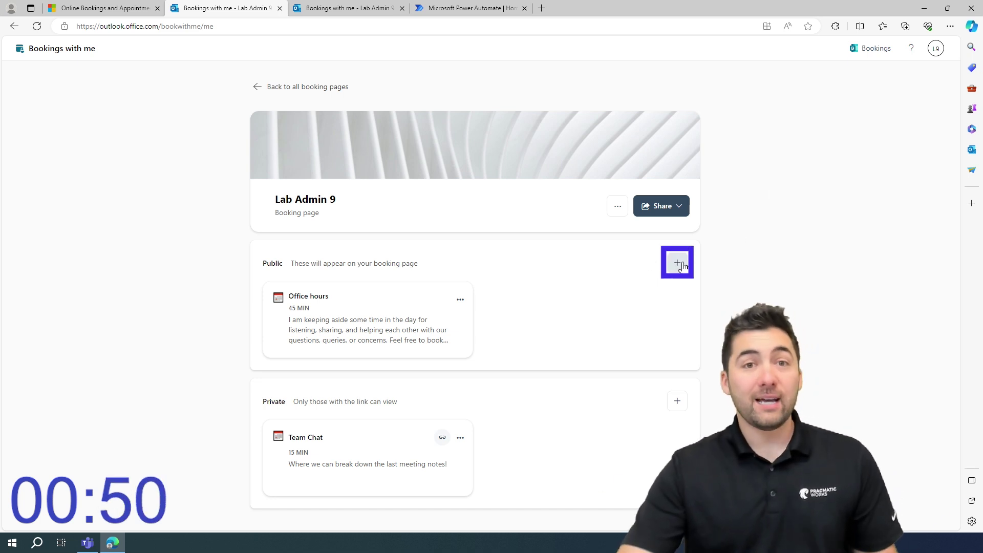
click(682, 265)
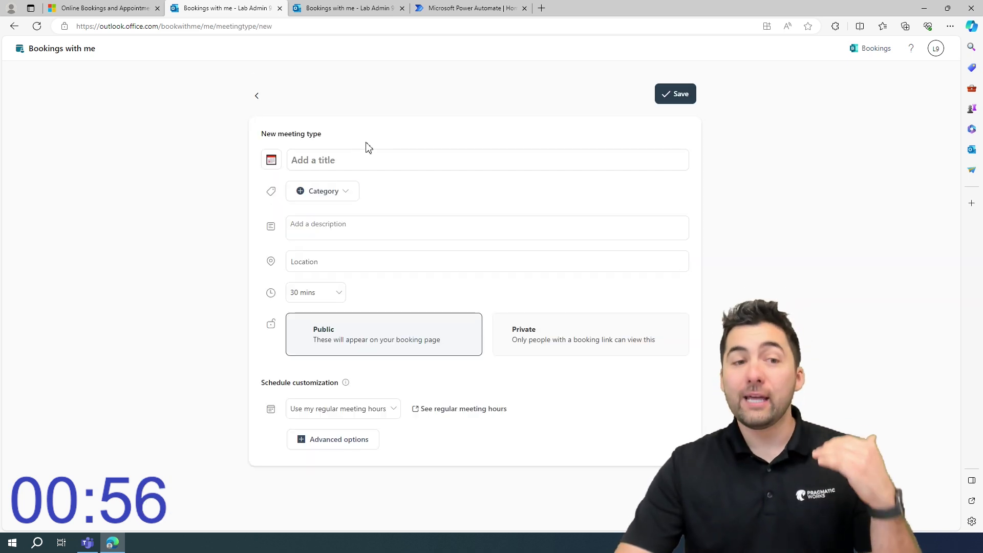
Set the new meeting type's icon to the heart-eyes emoji.
click(371, 163)
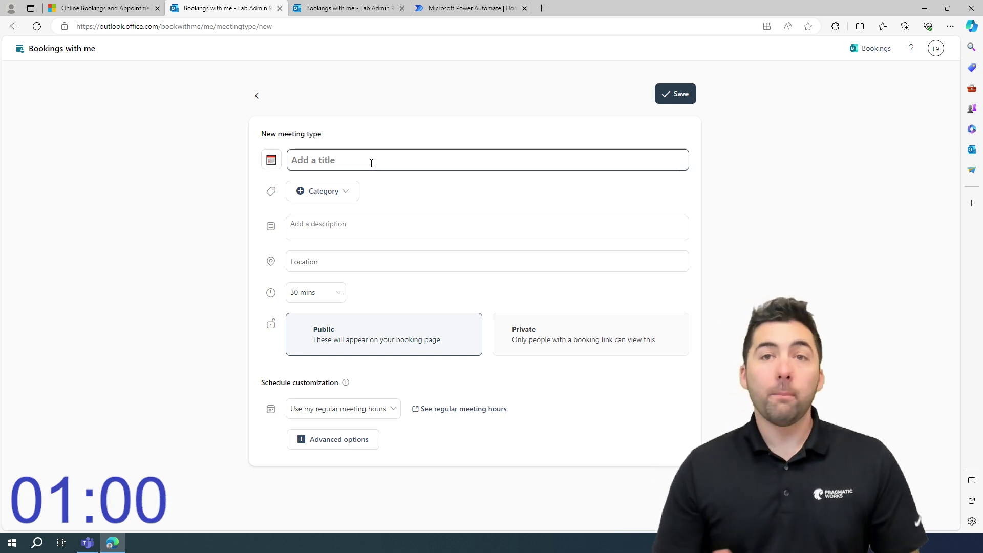
click(271, 161)
click(272, 163)
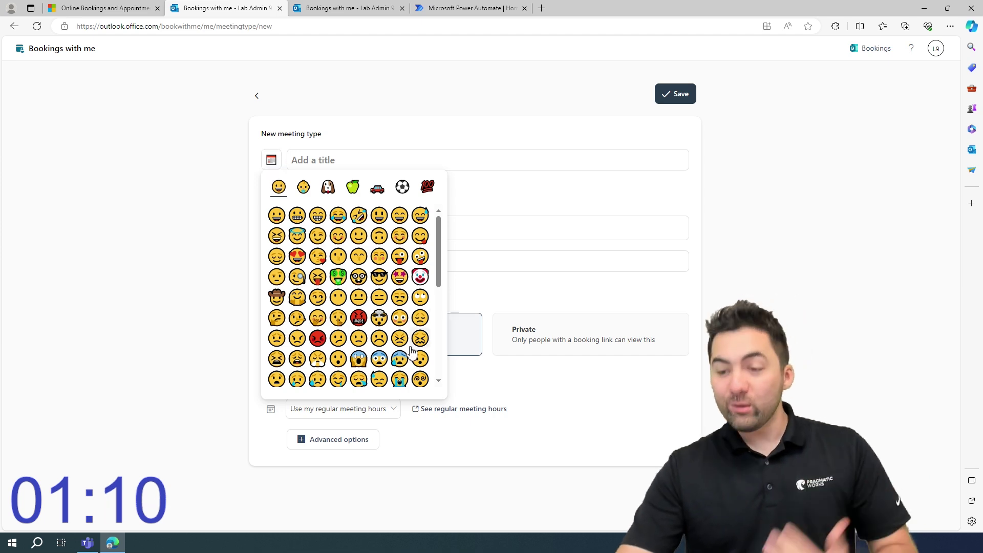
scroll(358, 286, down, 3)
scroll(350, 263, down, 5)
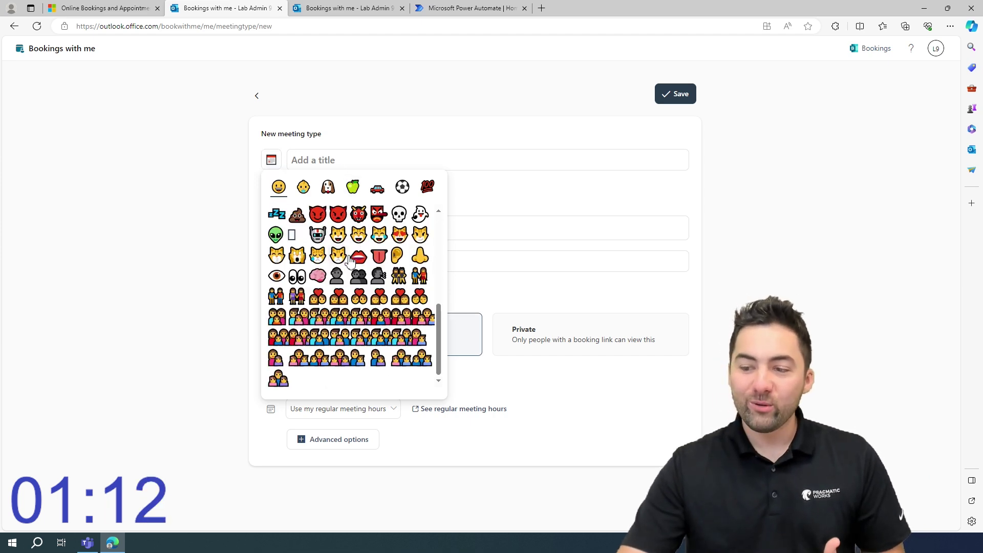
scroll(353, 284, up, 7)
scroll(353, 284, up, 2)
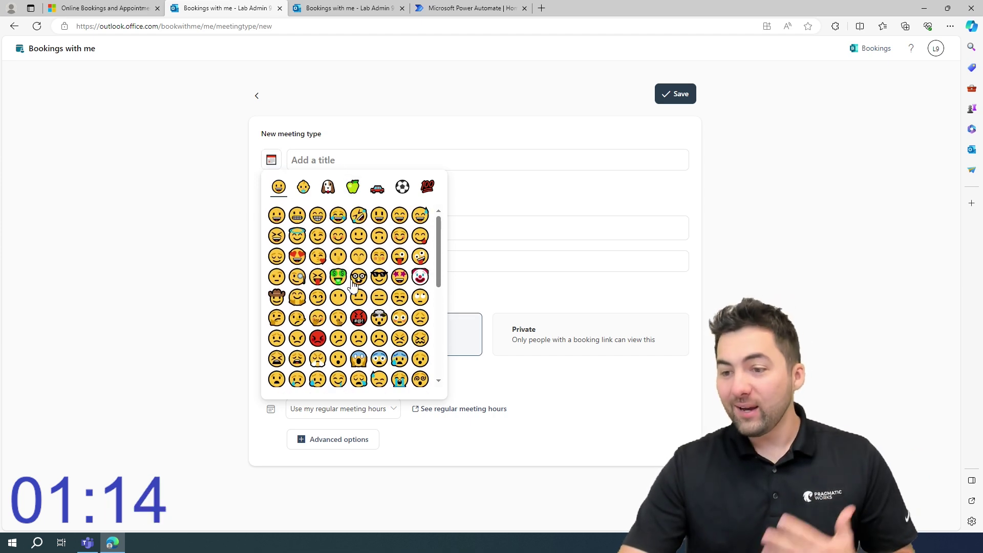
click(299, 256)
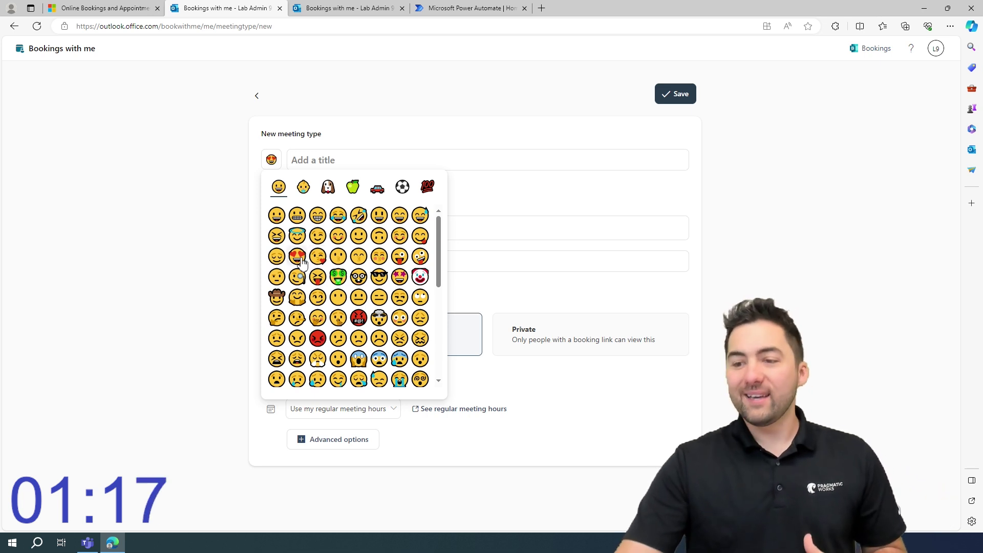
click(344, 160)
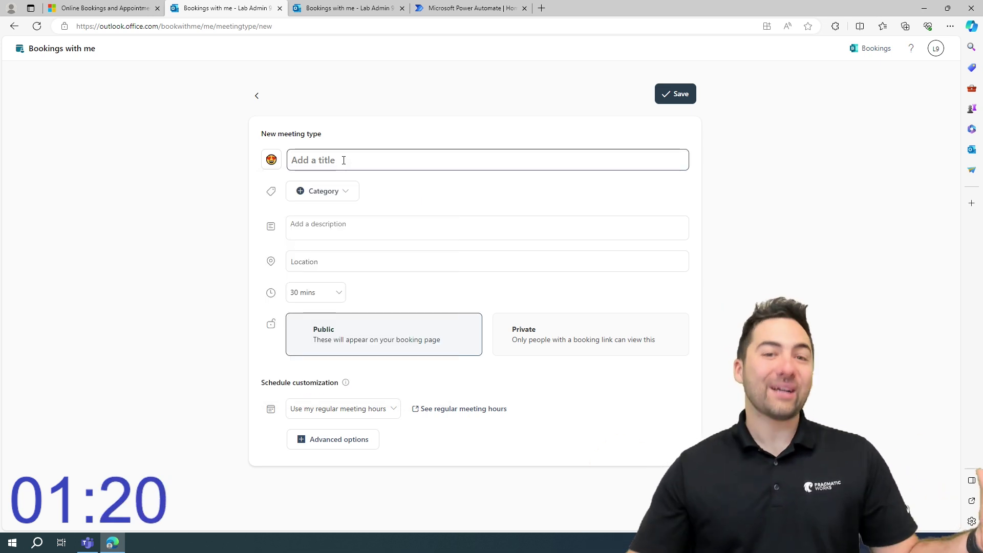
Enter 'Cookie and Banana Bread Sales Meeting' as the title, correcting the typos.
text(V)
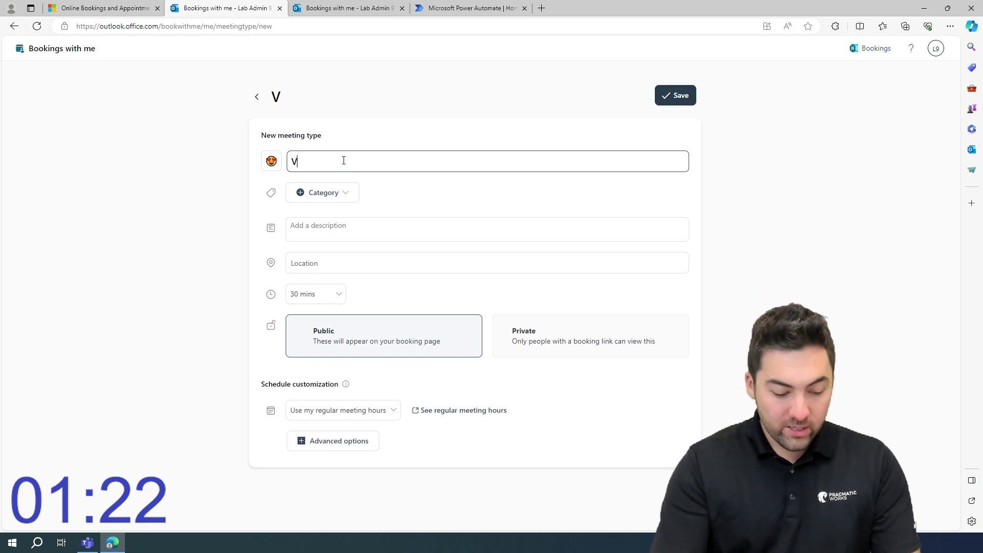
text(alentin)
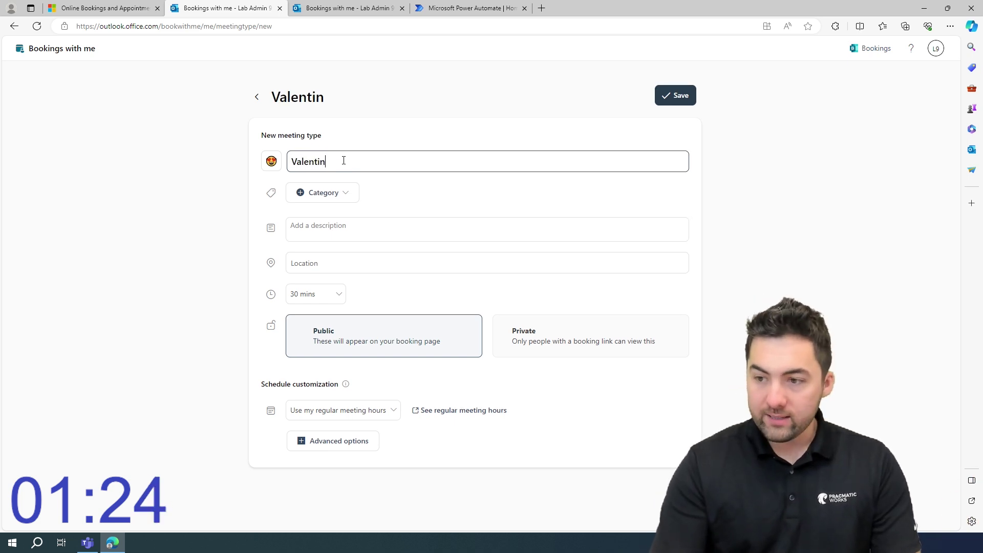
key(BackSpace)
key(BackSpace)
key(BackSpace)
key(BackSpace)
key(BackSpace)
key(BackSpace)
key(BackSpace)
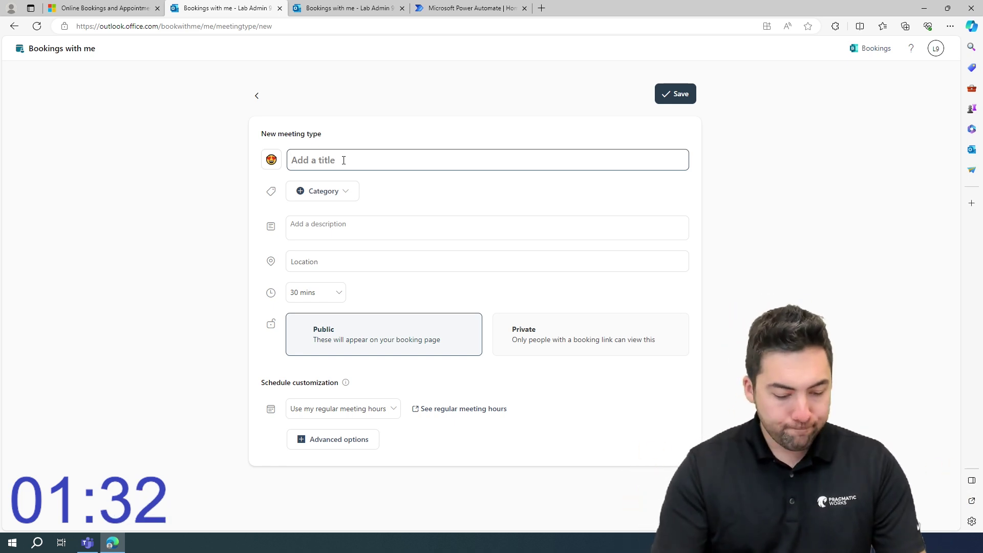
text(Cookie)
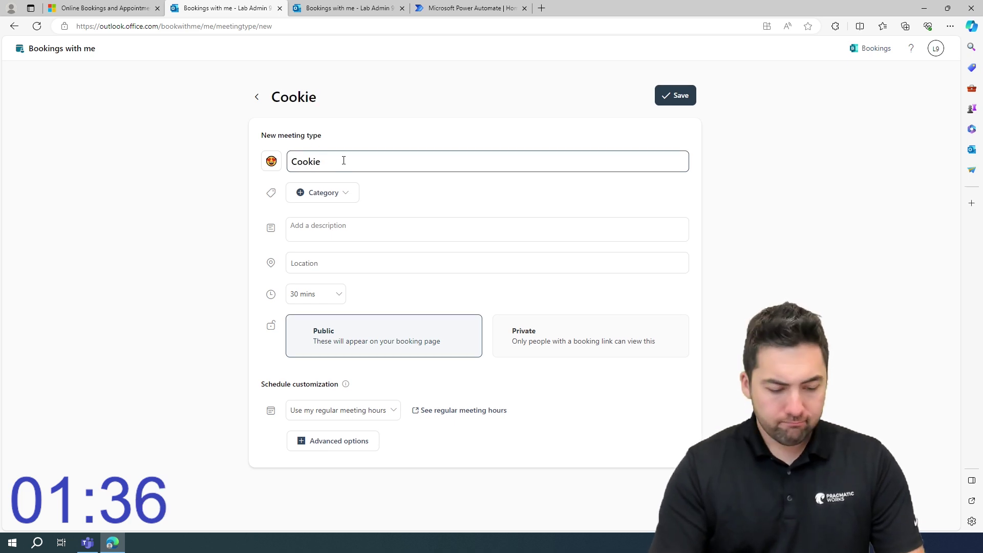
text( and Banan Bread)
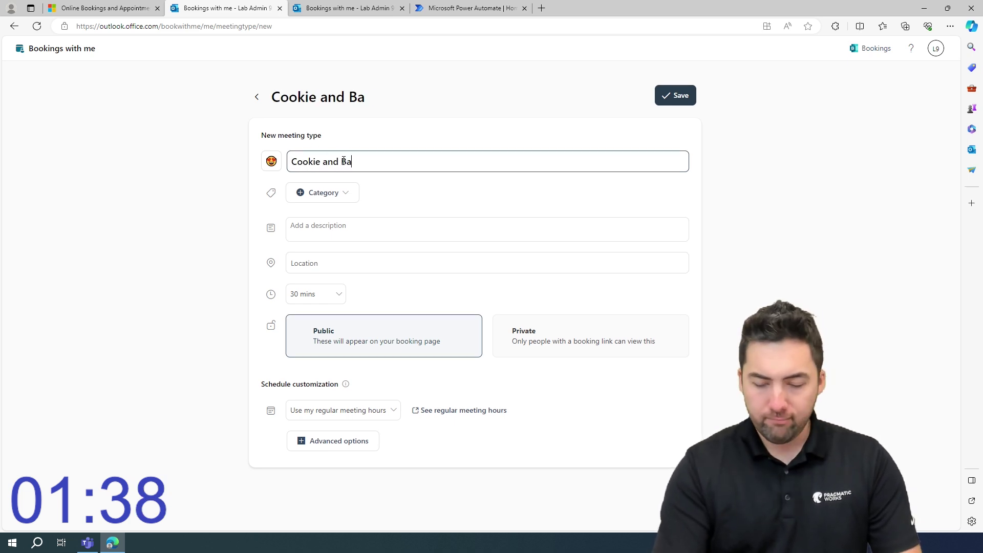
key(BackSpace)
key(BackSpace)
key(BackSpace)
key(BackSpace)
key(BackSpace)
key(BackSpace)
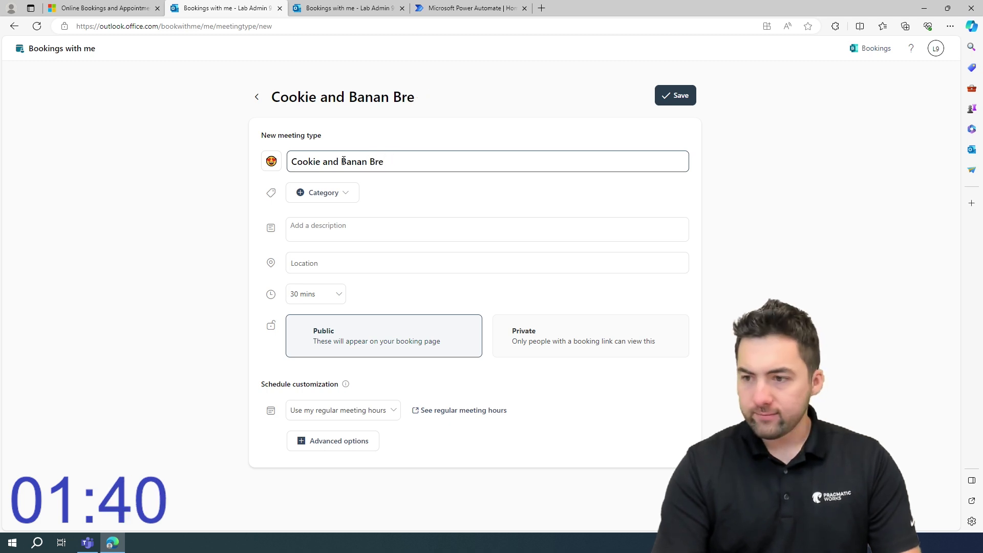
text(a Bread )
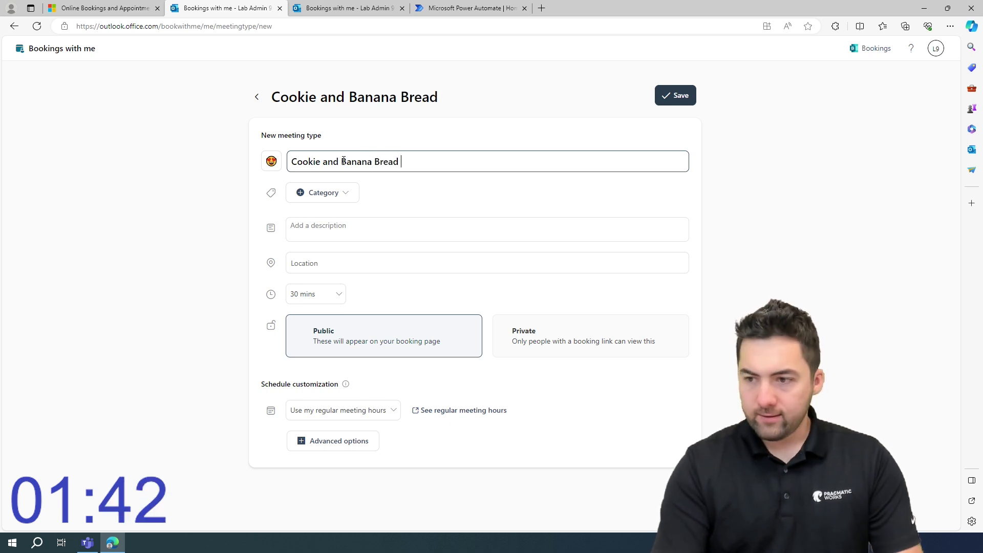
text(Sales Meeting)
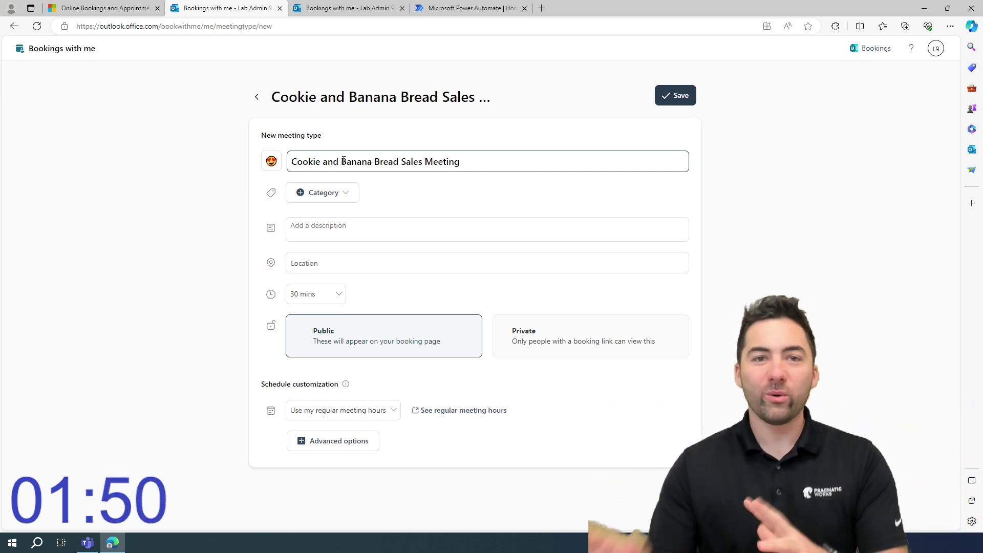
Assign the Blue category to the meeting type.
click(347, 199)
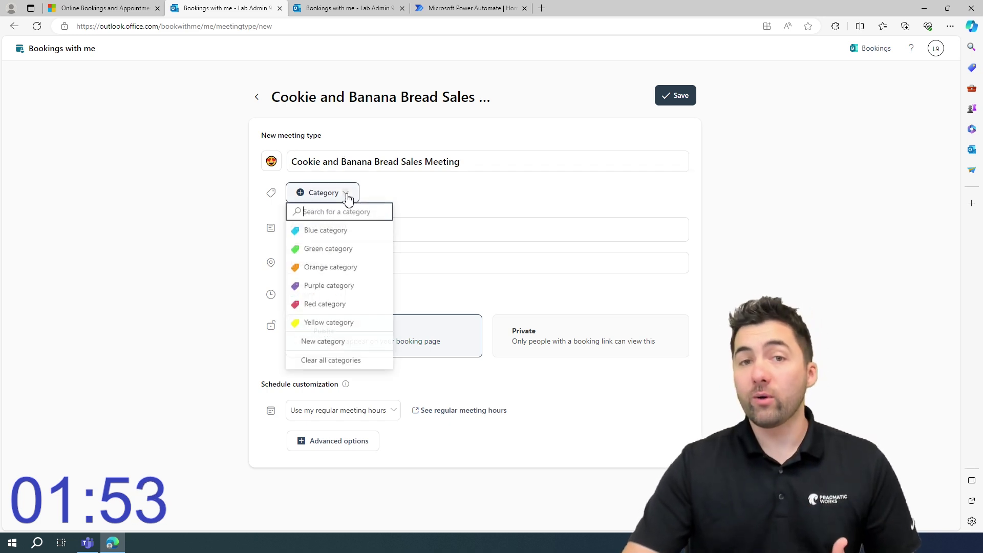
click(346, 234)
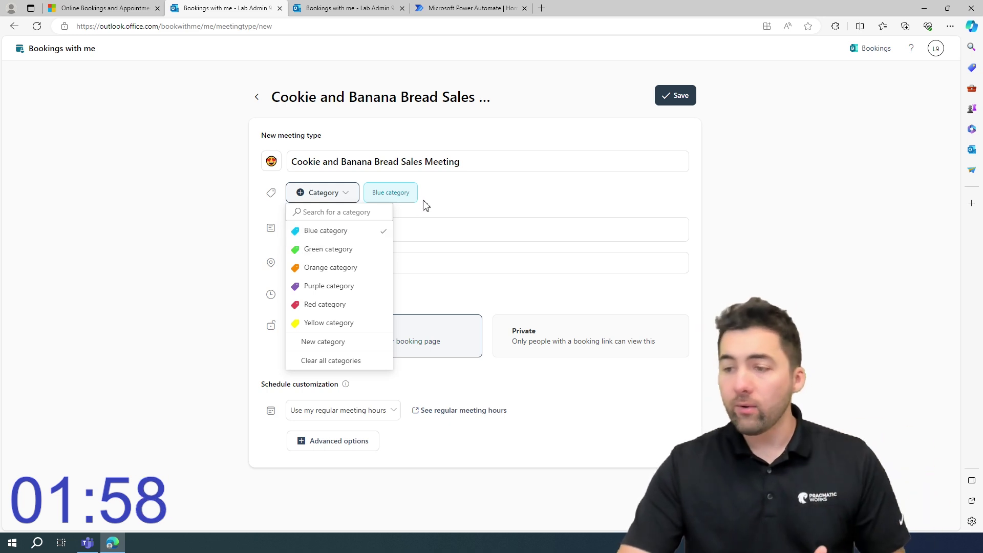
click(425, 206)
Add the description 'This is where we can discuss our Etsy store sales.'.
click(363, 230)
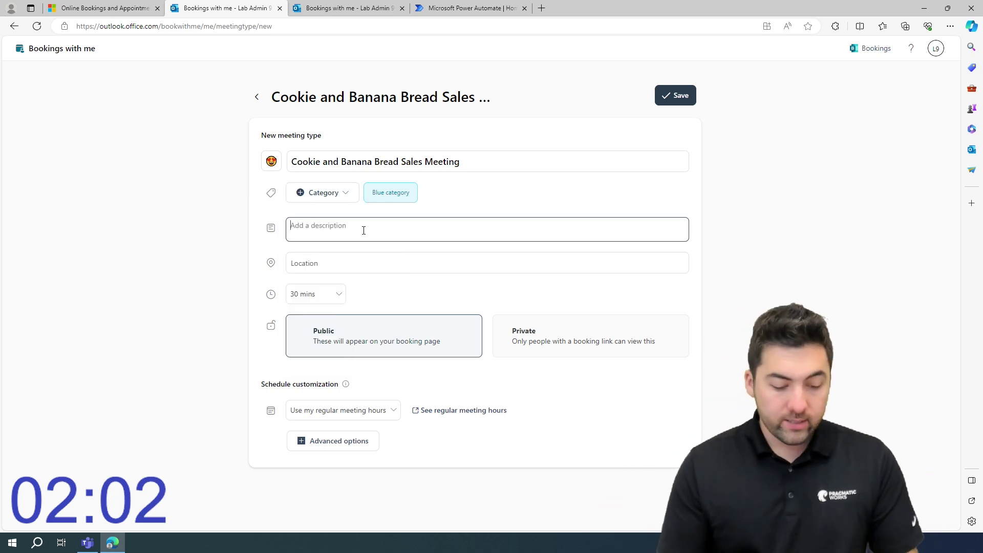
text(This is where we can discus)
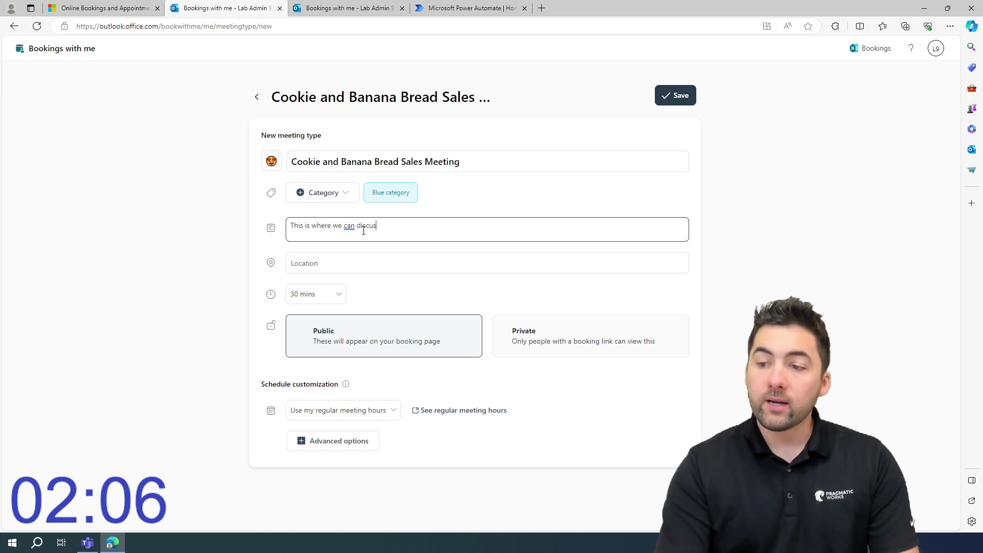
text(s our Etsy)
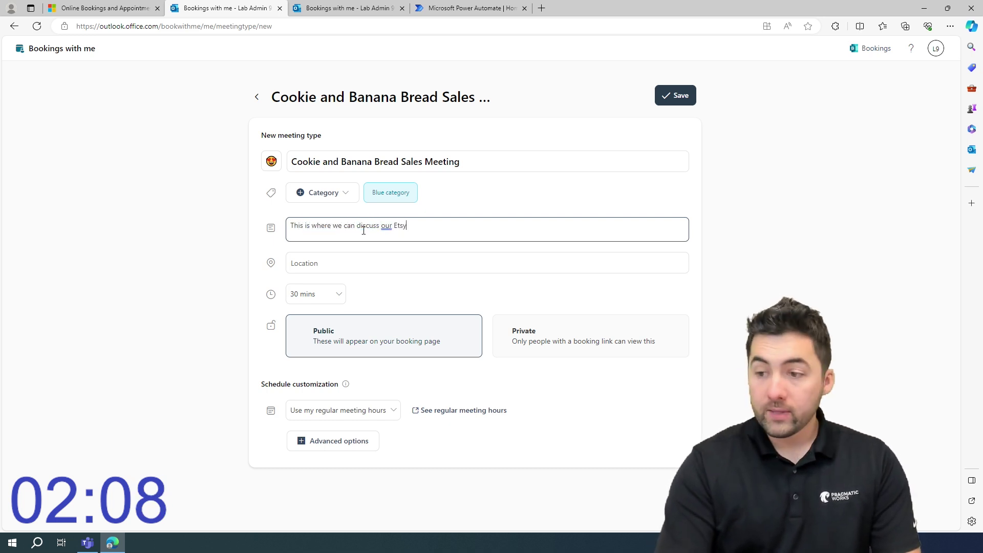
text( store sales.)
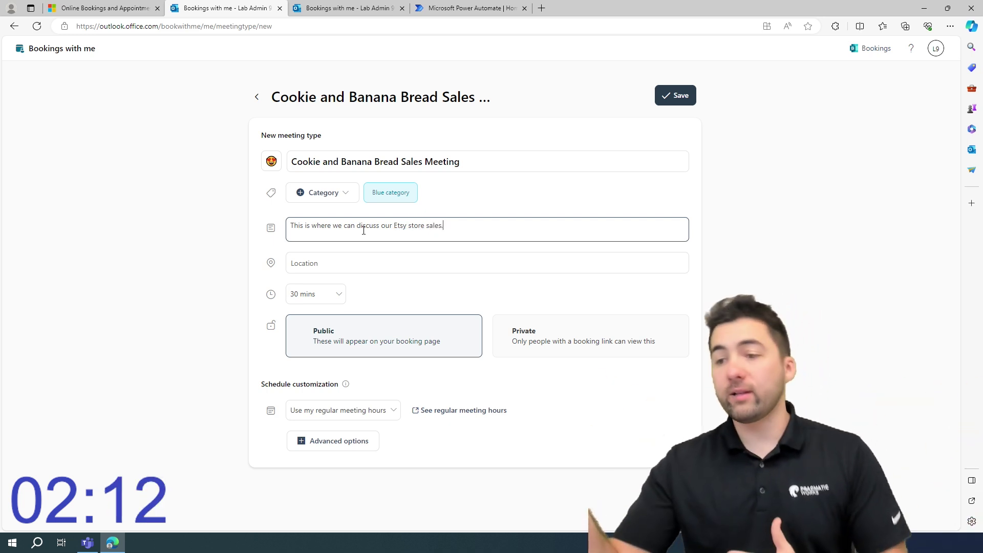
click(392, 285)
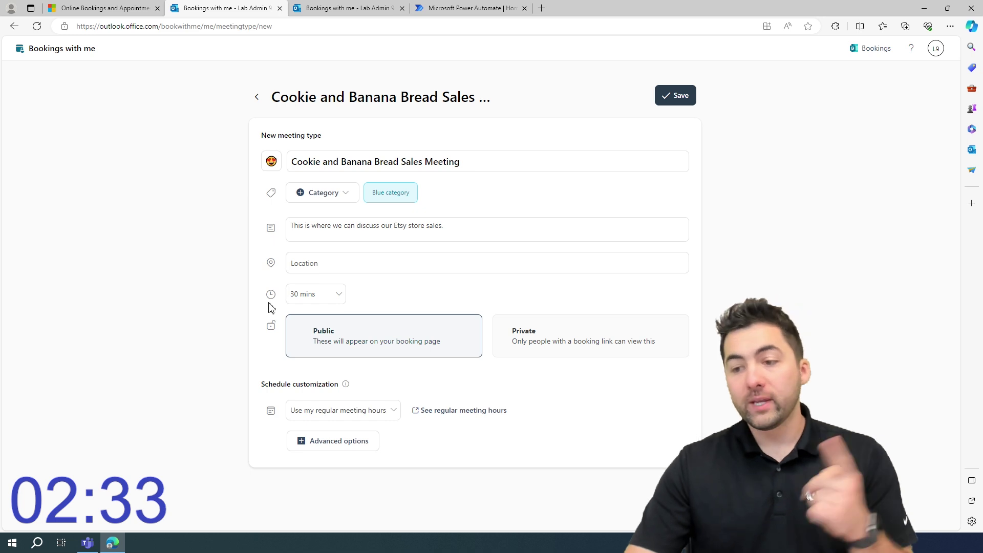
Change the meeting duration to Custom, keeping 10 mins.
click(336, 300)
click(320, 311)
click(338, 300)
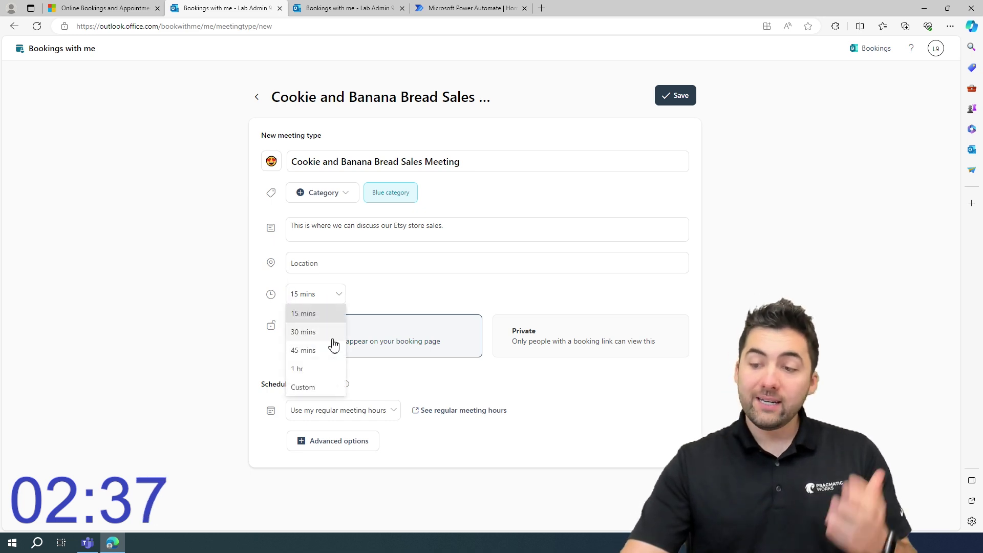
click(317, 388)
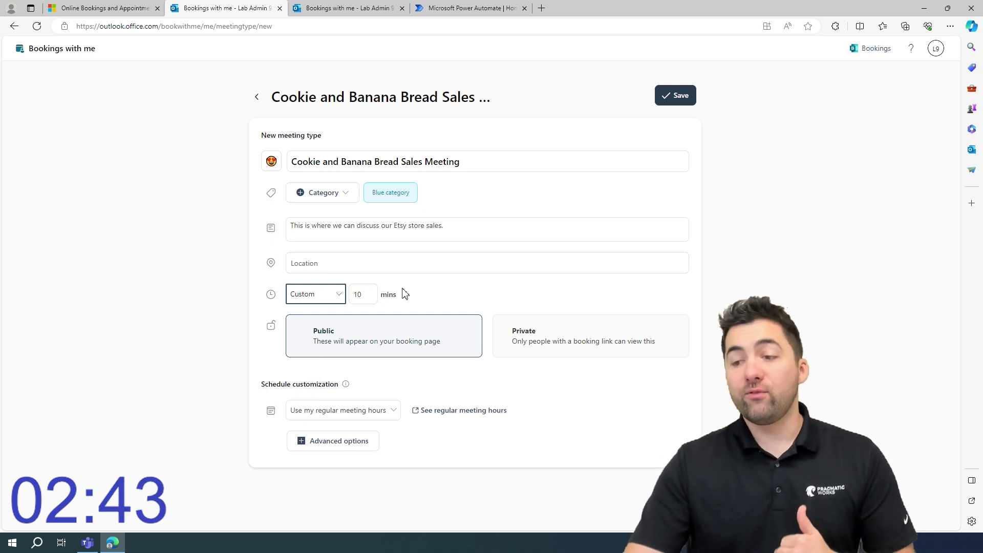
click(424, 288)
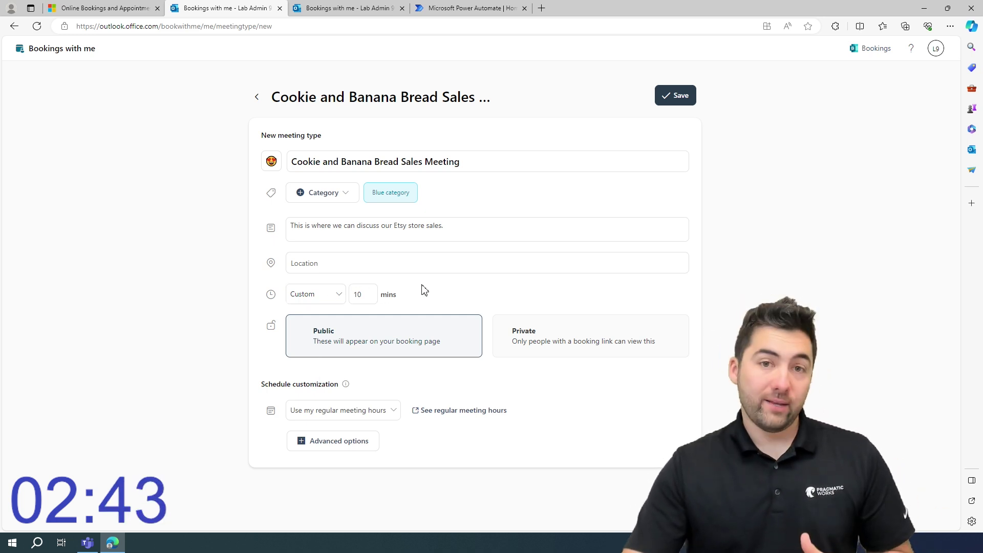
Switch the meeting hours to custom availability hours.
click(386, 416)
click(377, 453)
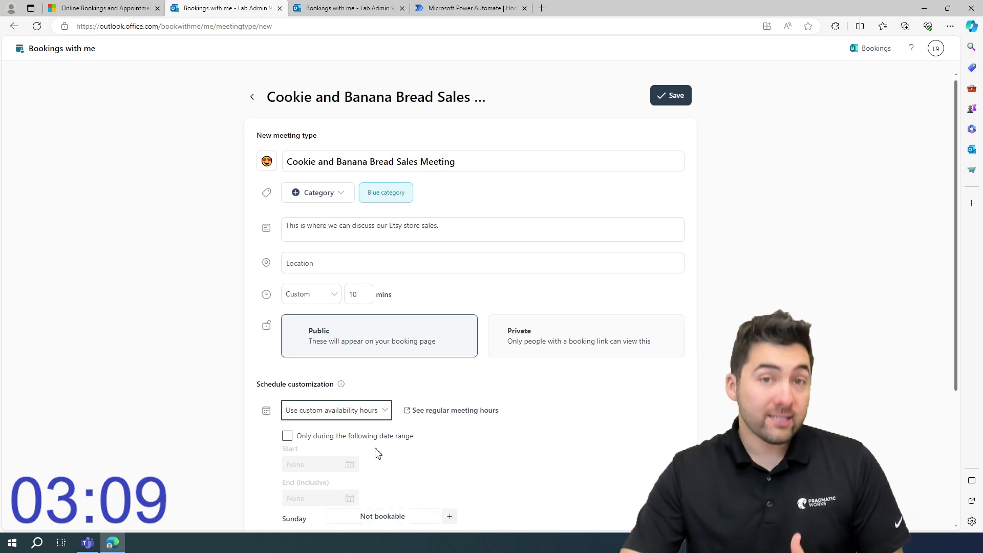
scroll(489, 439, down, 3)
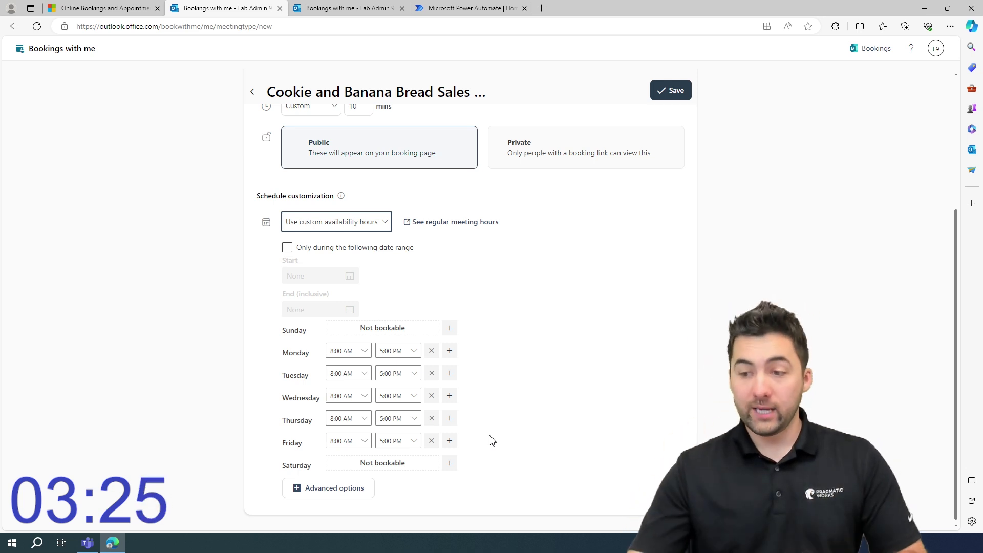
Make Monday bookable from 6:00 PM to 7:30 PM.
click(367, 357)
click(367, 359)
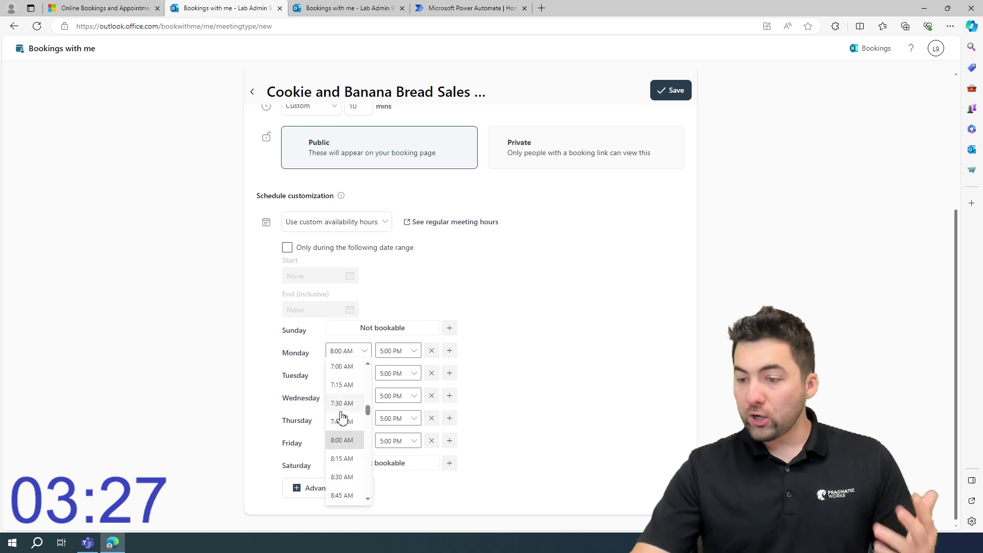
scroll(342, 439, down, 8)
scroll(344, 439, down, 5)
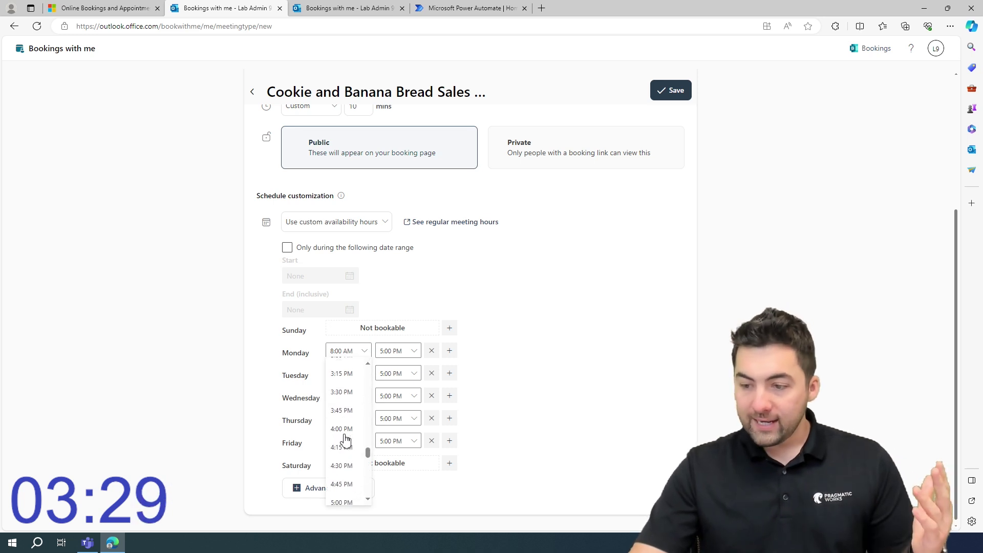
click(342, 463)
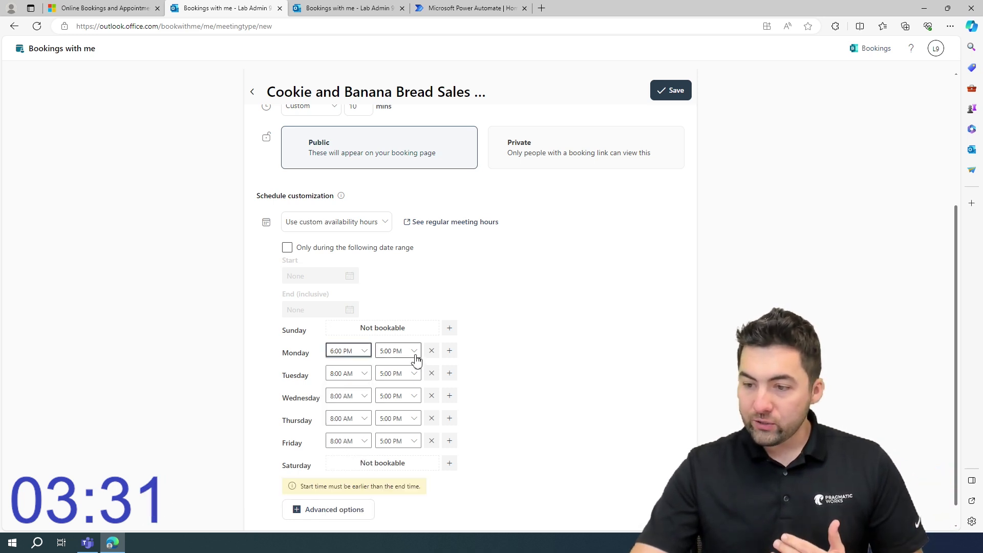
click(415, 353)
click(392, 482)
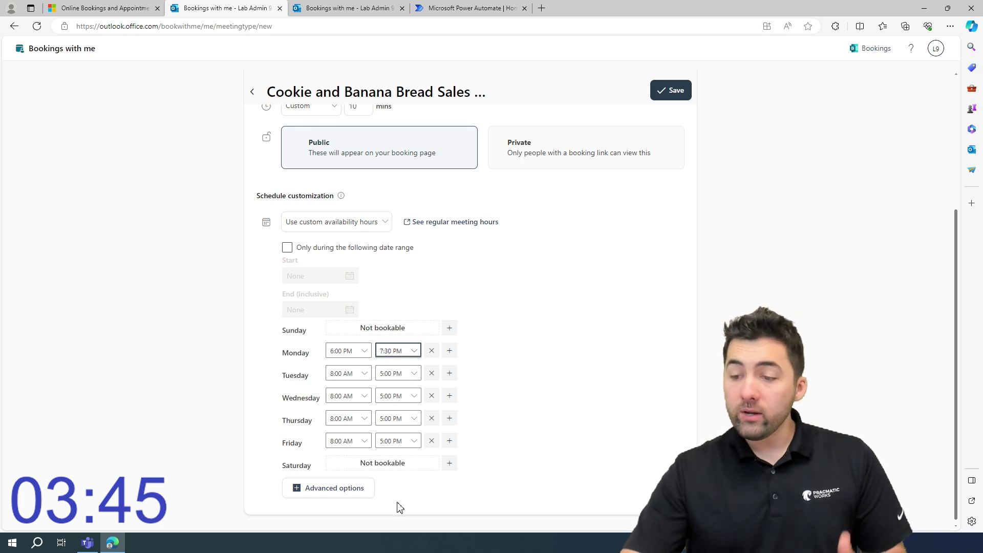
In Advanced options, set 10 mins buffer time before and after the meeting.
click(333, 492)
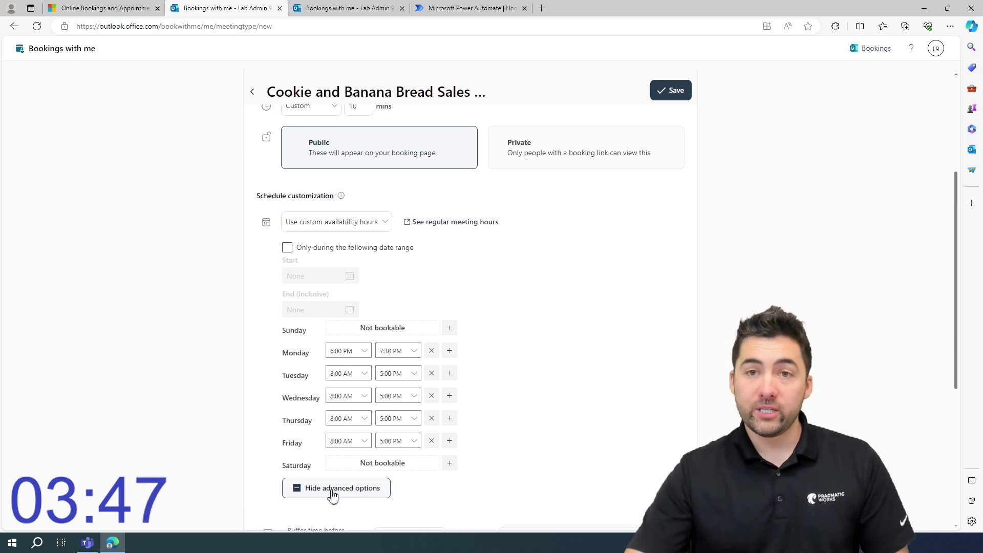
scroll(535, 352, down, 5)
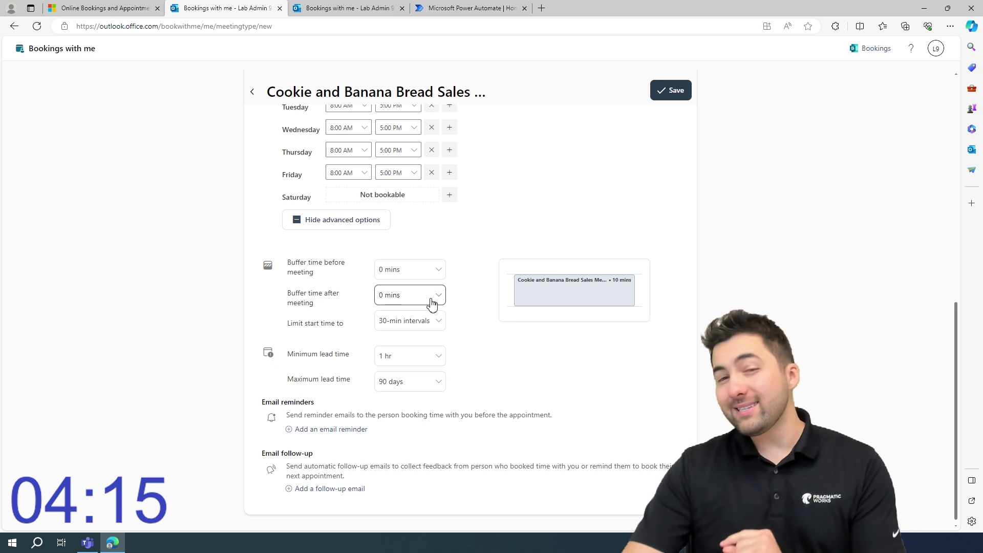
click(439, 274)
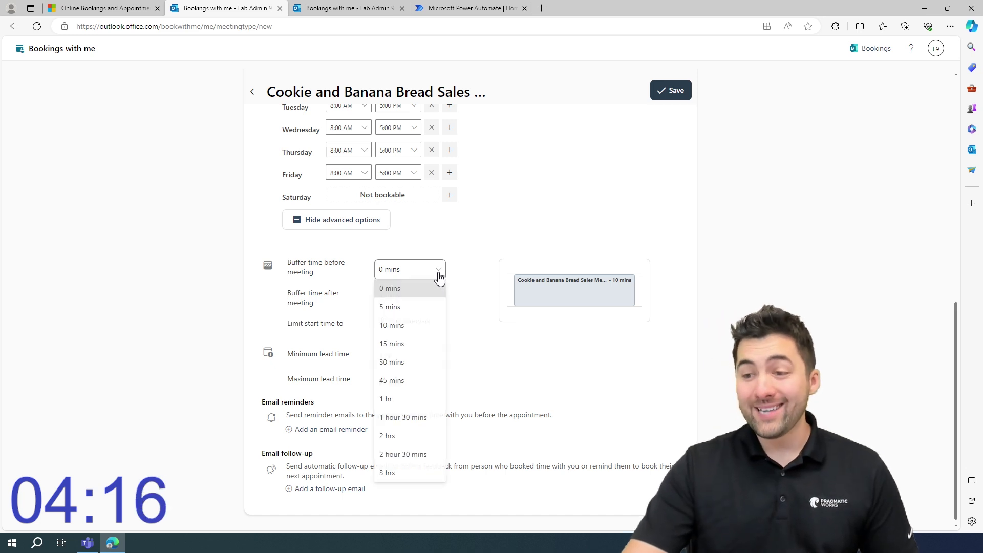
click(422, 325)
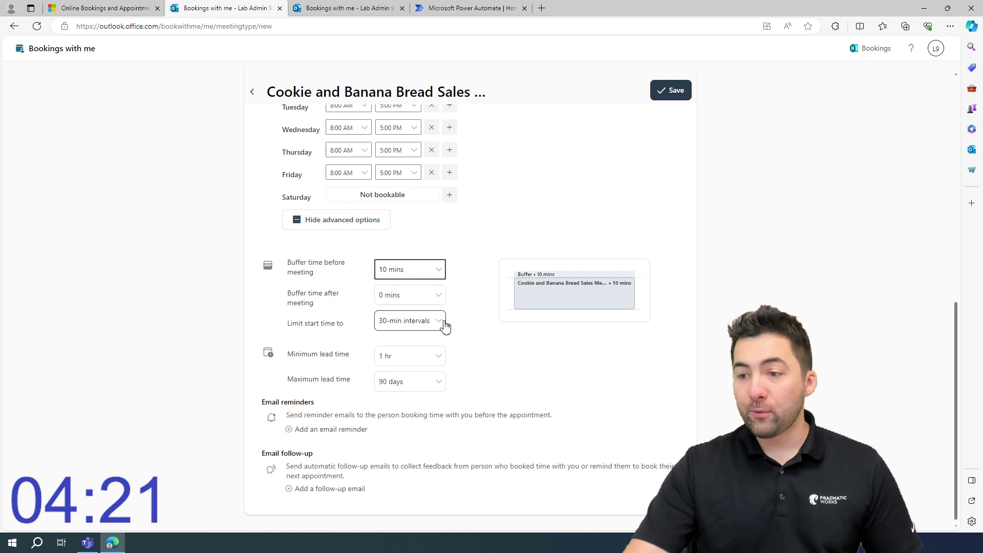
click(444, 302)
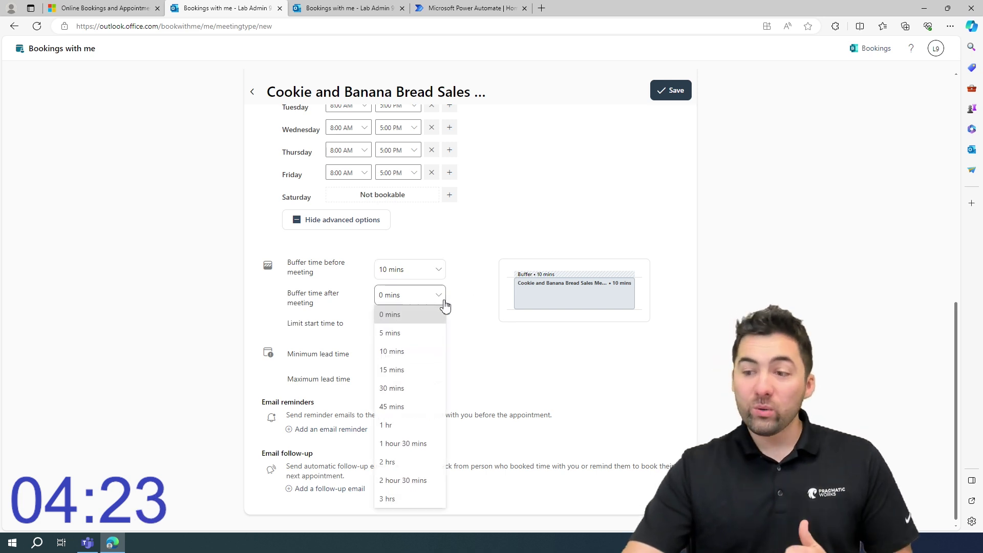
click(400, 353)
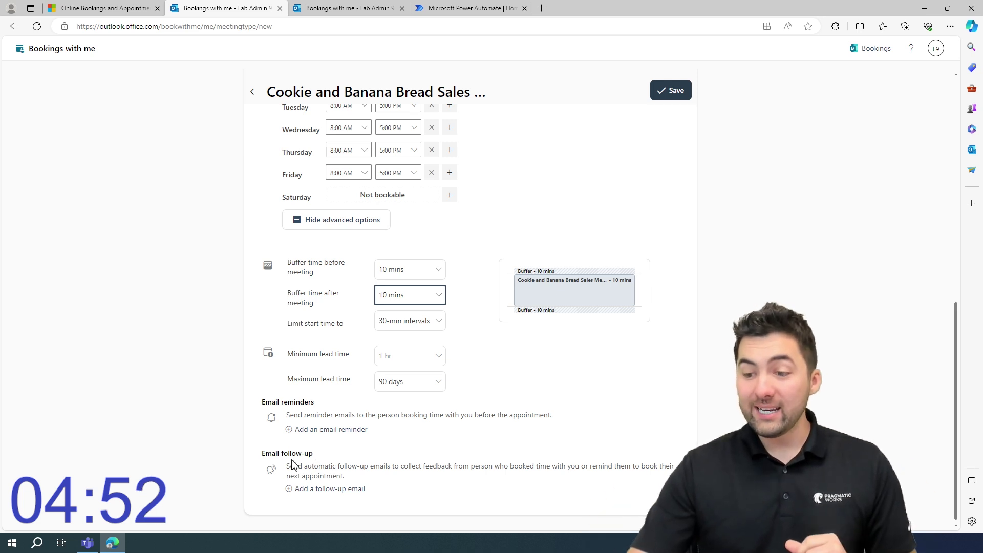
Add a 15-minutes-after follow-up email saying 'Hey thanks for booking!' and save the meeting type.
click(326, 492)
scroll(359, 471, down, 3)
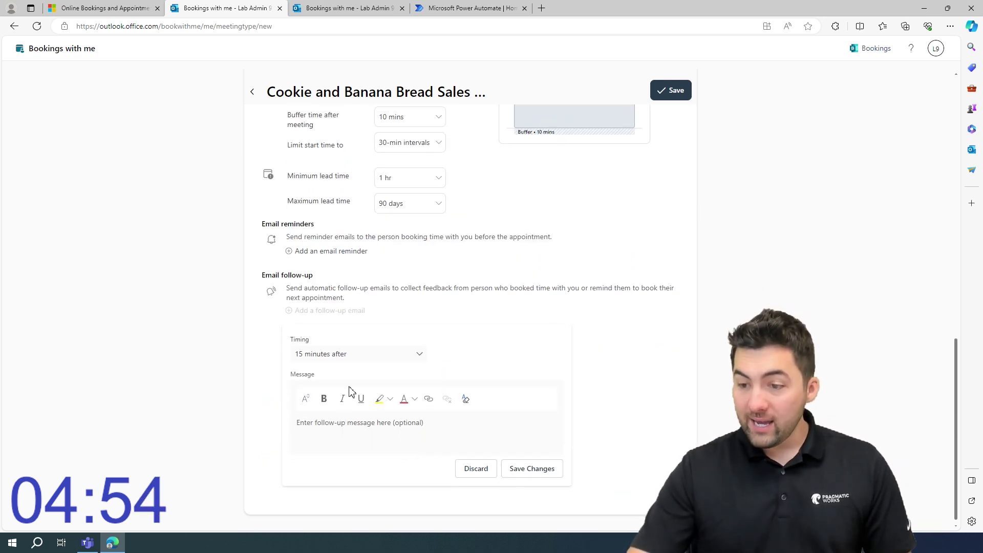
click(356, 425)
text(Hey thanks for)
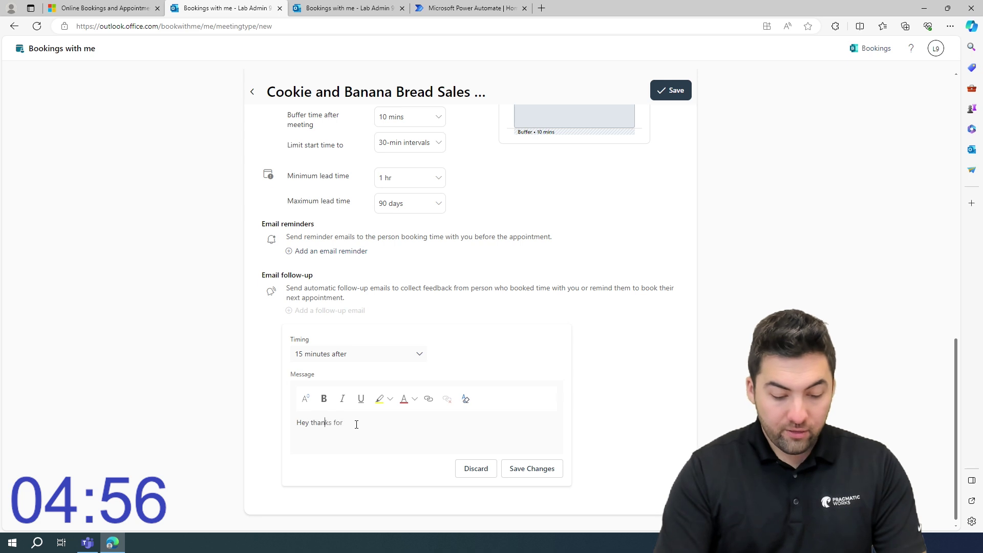
text( booking)
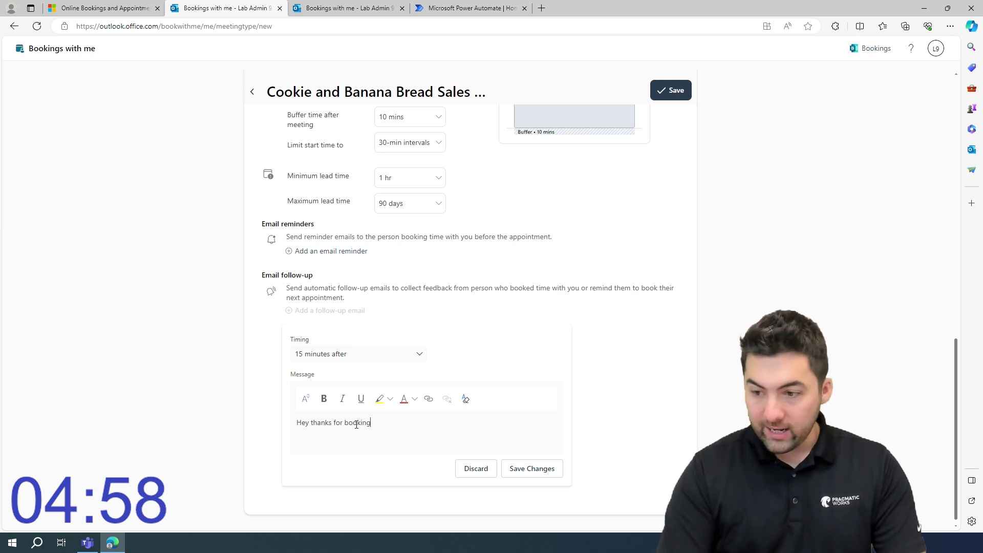
text(!)
click(532, 469)
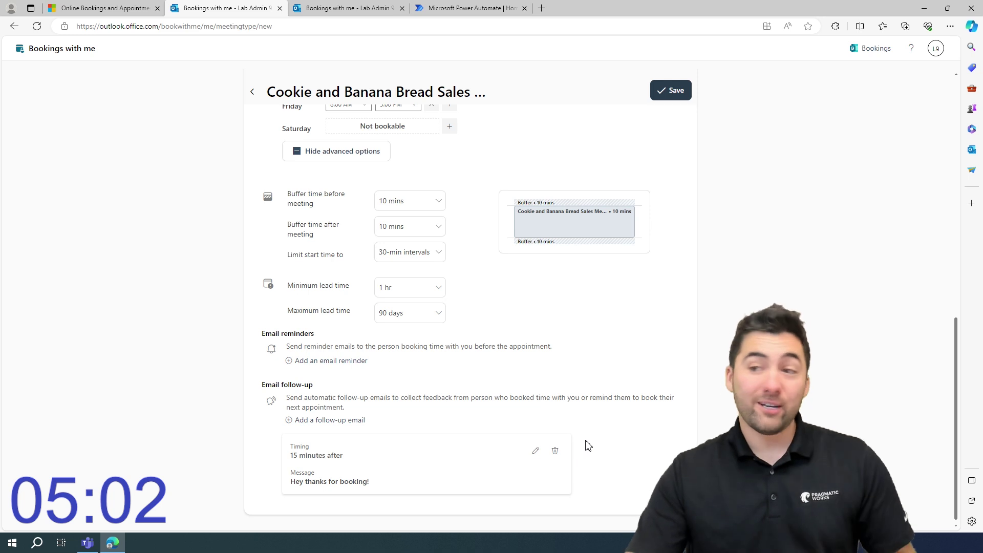
click(663, 98)
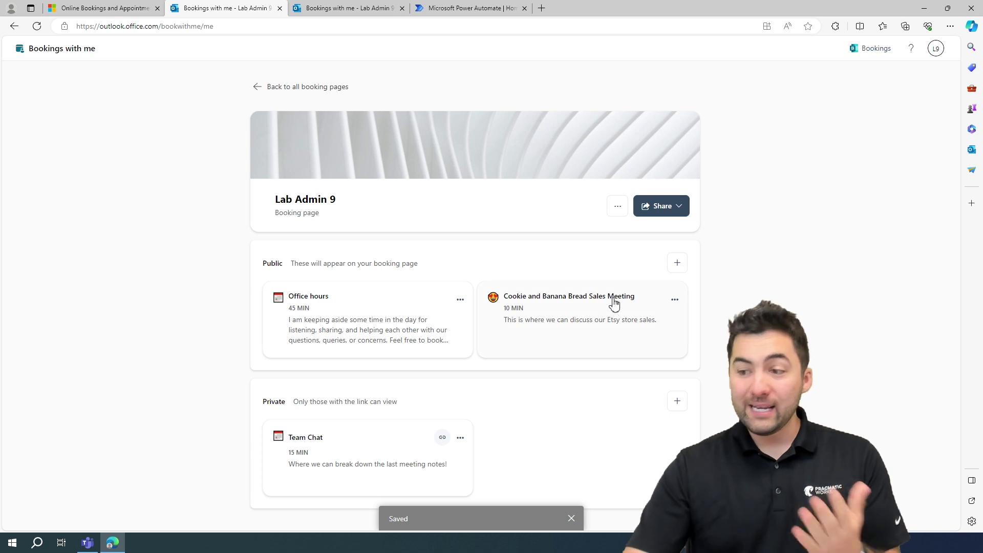
Copy the link from the Cookie and Banana Bread Sales Meeting card's menu.
click(580, 303)
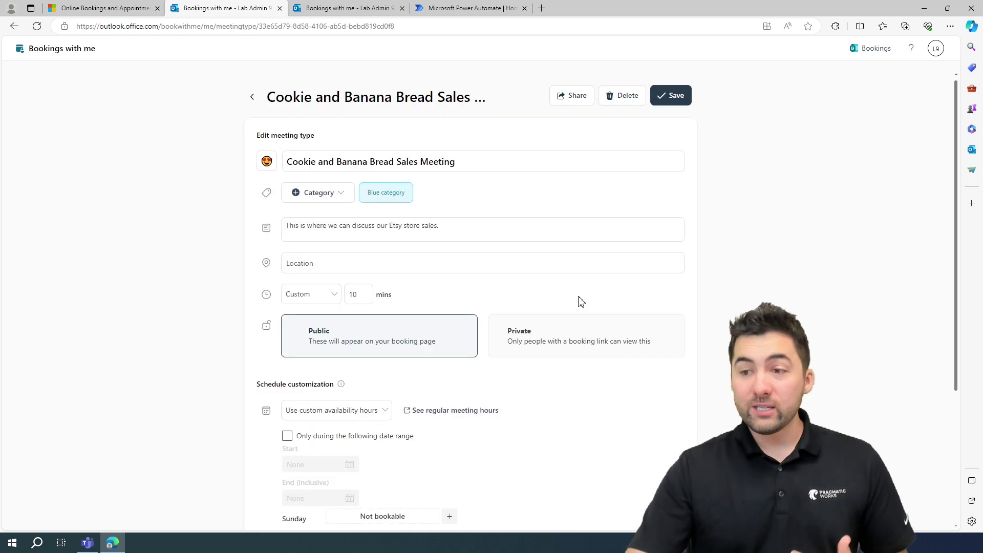
click(254, 98)
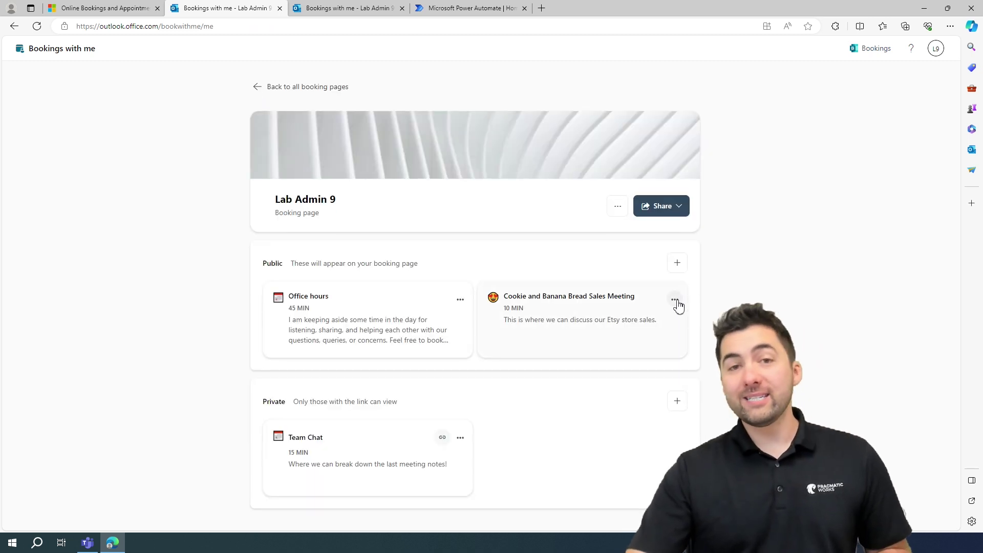
click(675, 300)
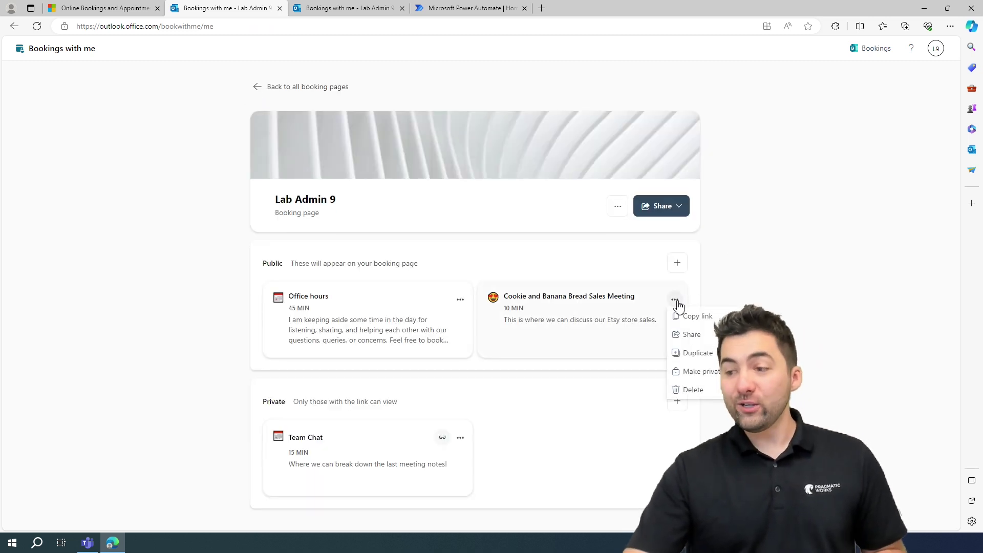
click(705, 320)
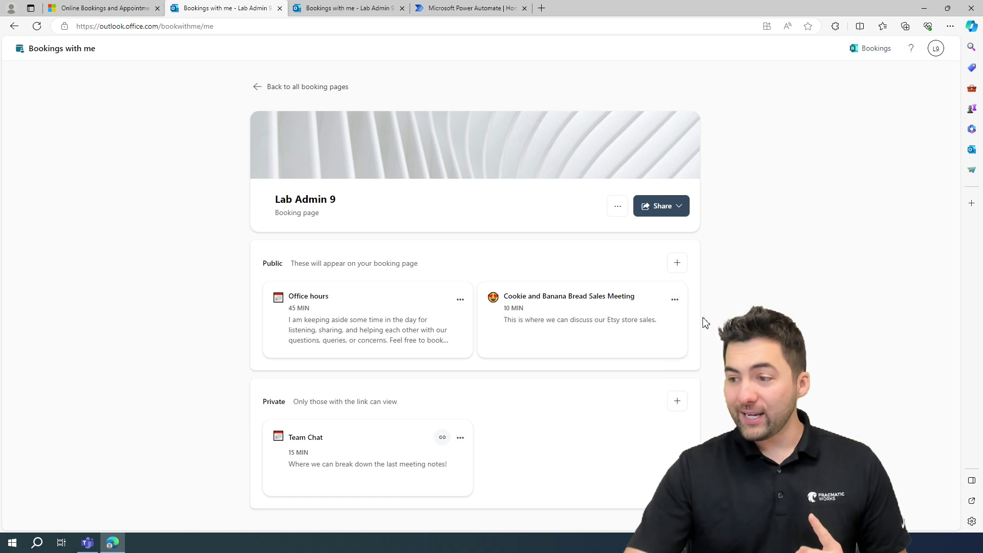
Paste the copied booking link into a new browser tab and load the public booking page.
click(540, 9)
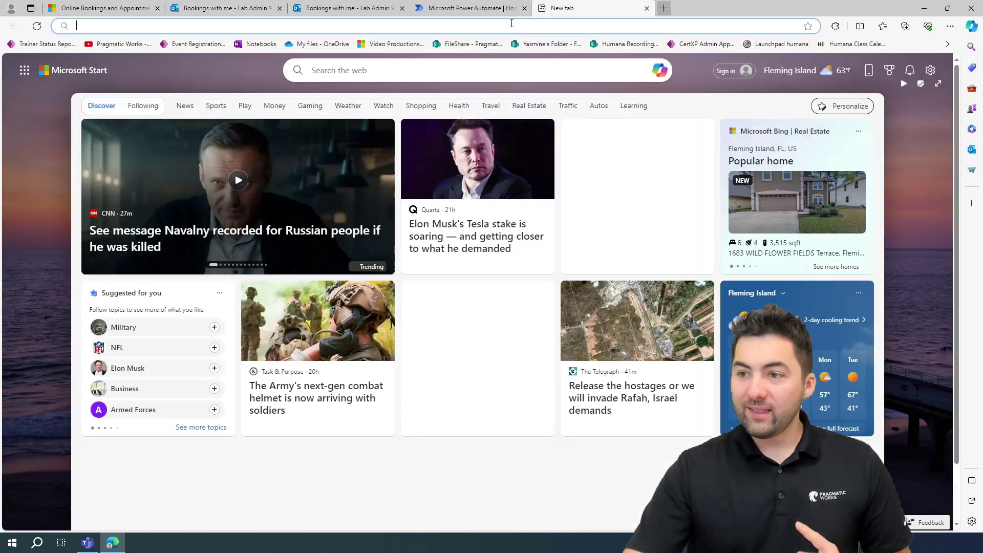
click(470, 26)
key(ctrl+v)
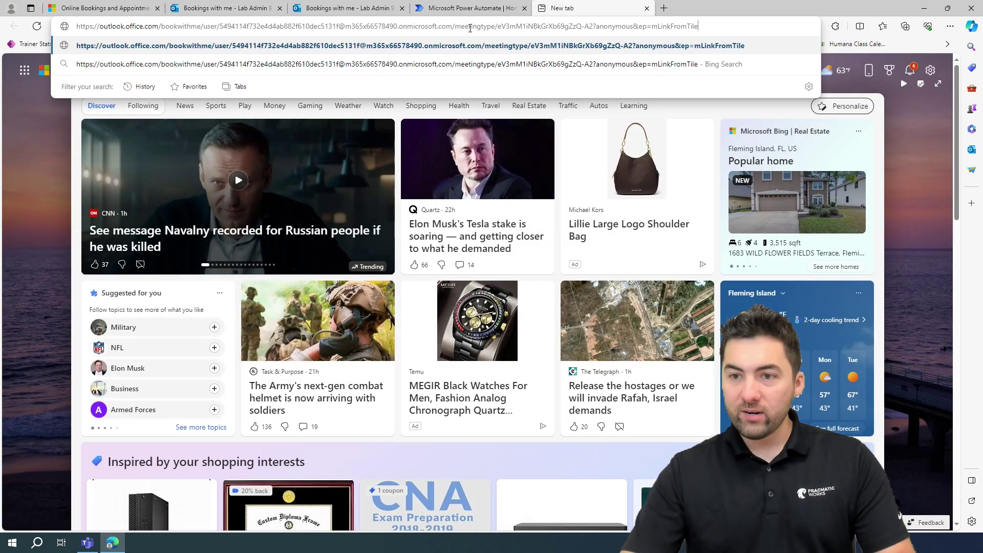
key(Return)
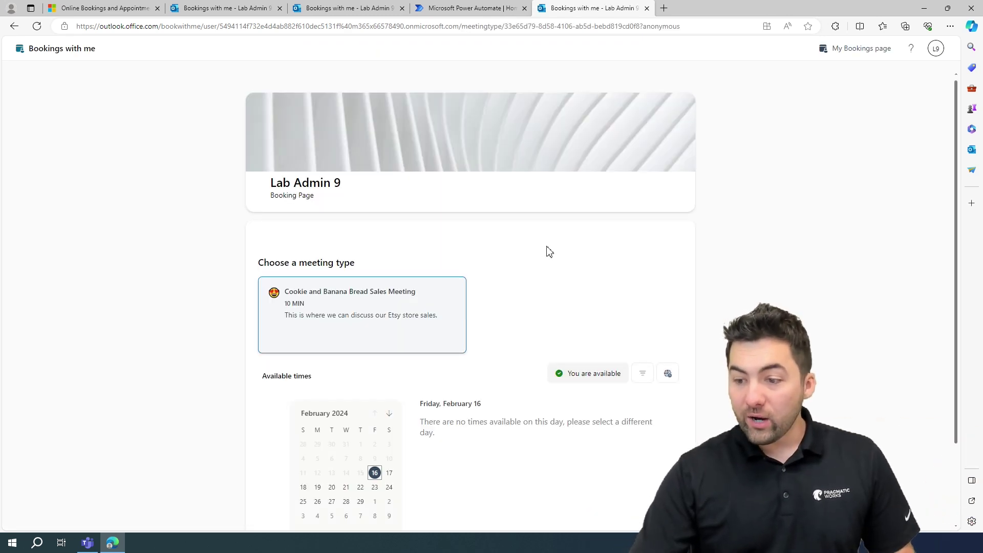
scroll(546, 250, down, 1)
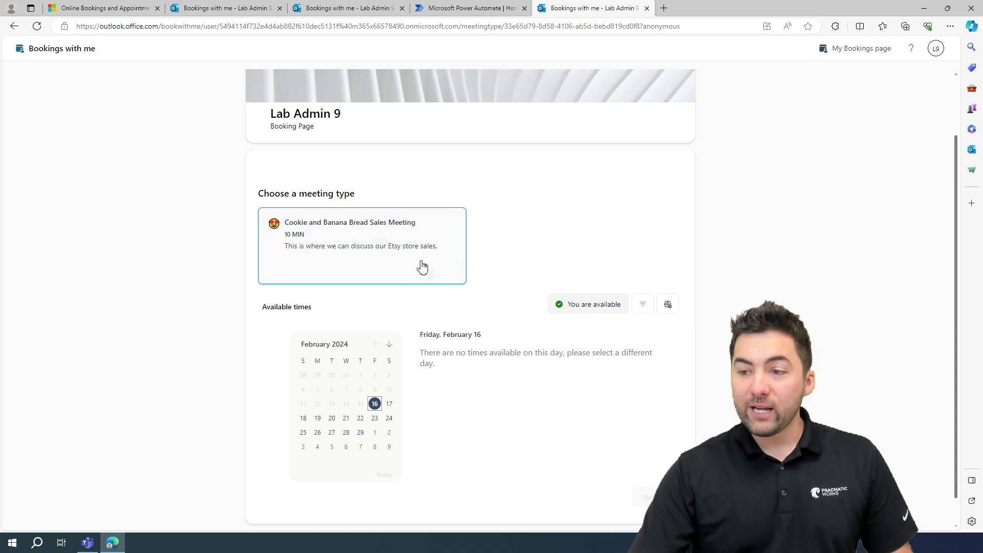